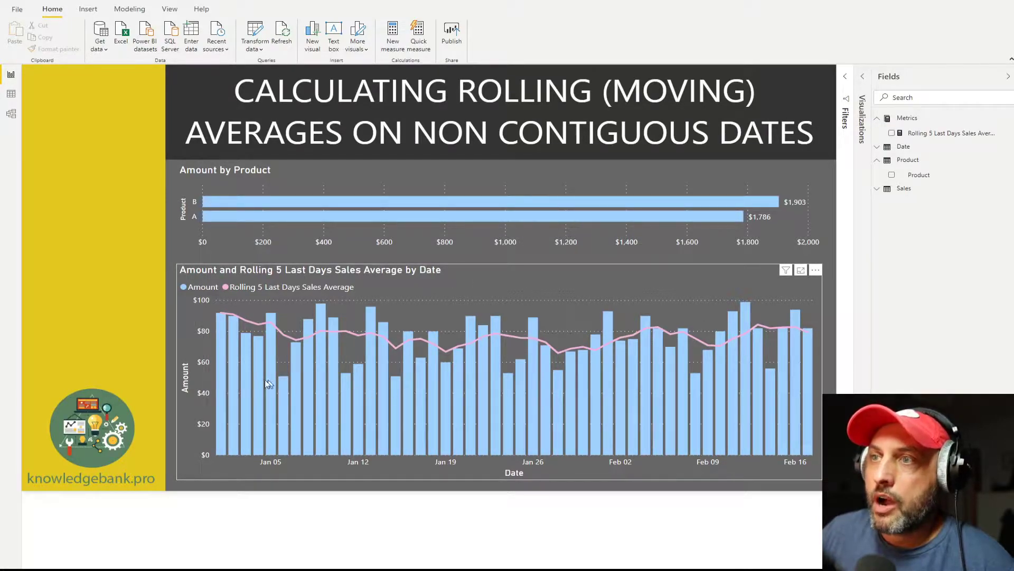
Step: Cross-filter the report to product B and examine the daily amounts against the rolling 5-day average in the date chart
mouse_move(232, 383)
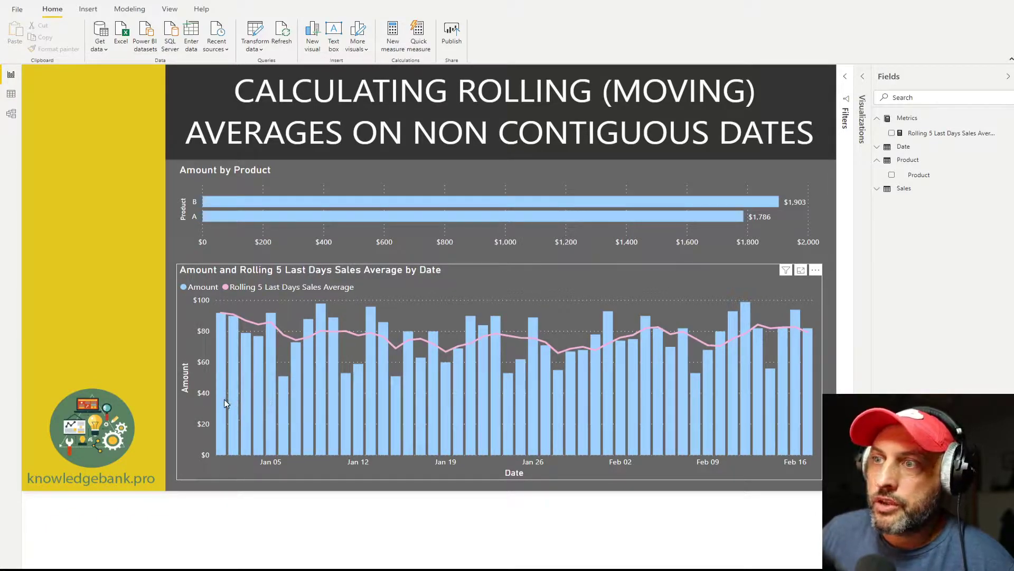
mouse_move(807, 444)
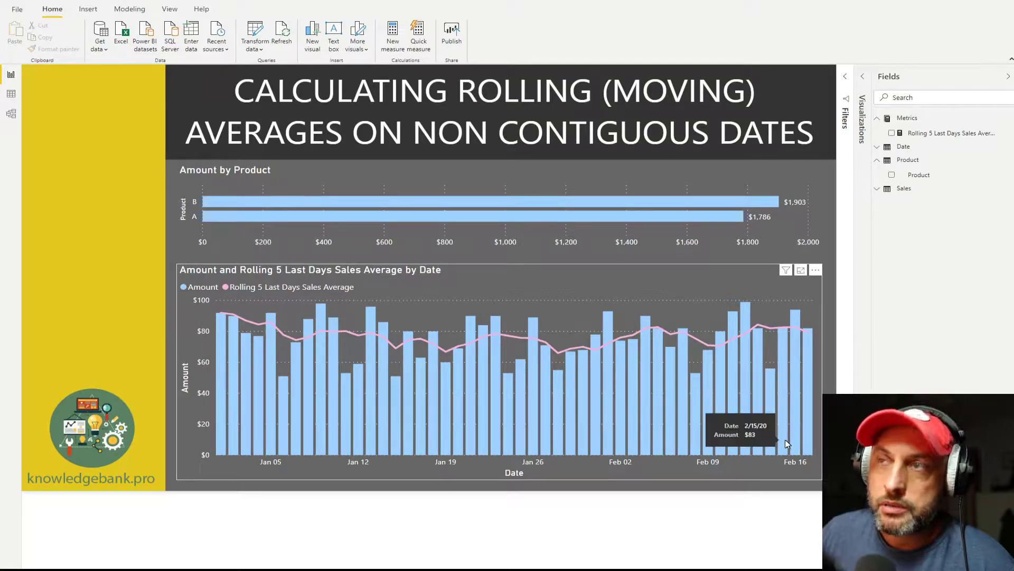
mouse_move(671, 428)
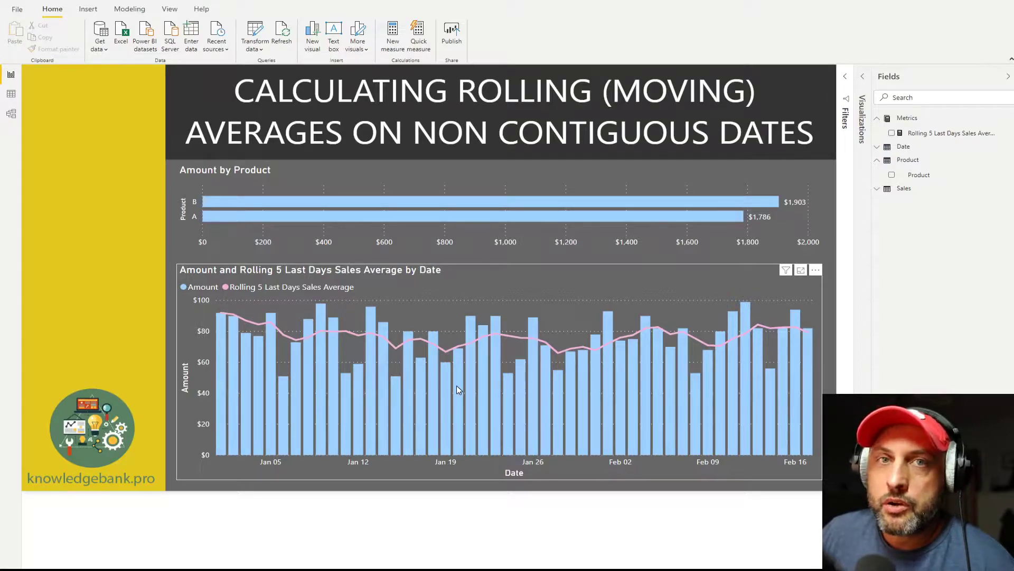
mouse_move(455, 388)
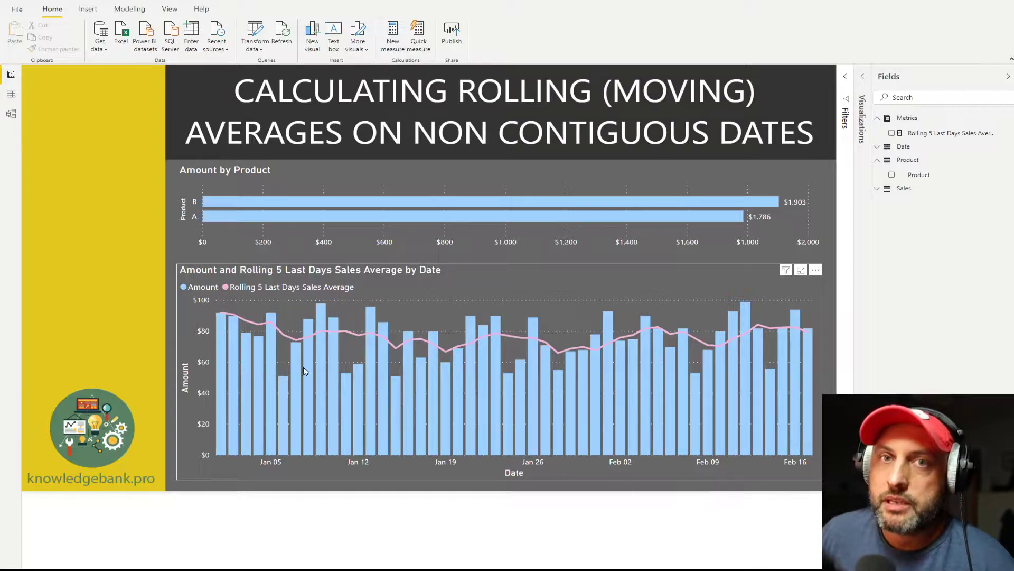
left_click(252, 203)
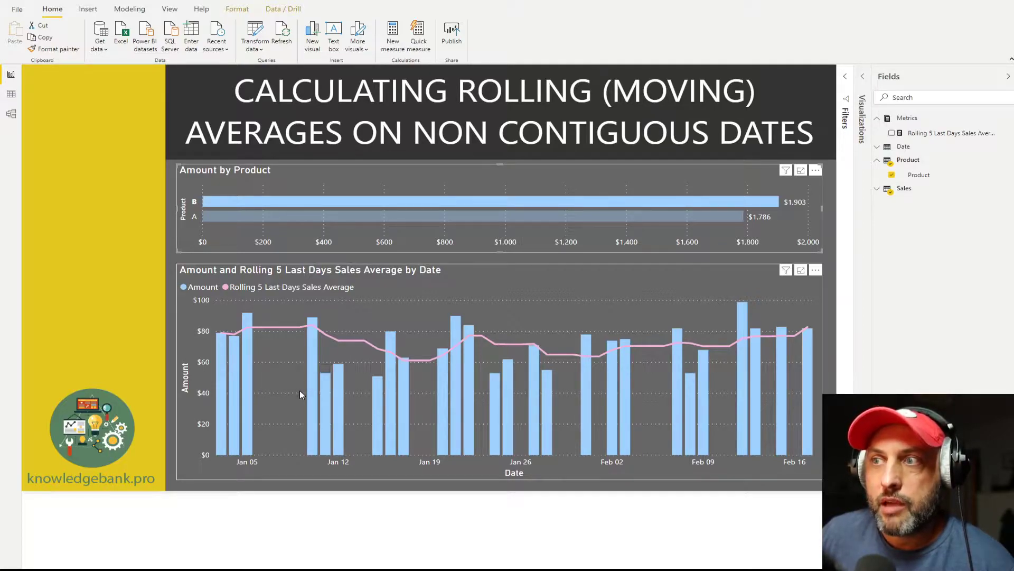
mouse_move(311, 389)
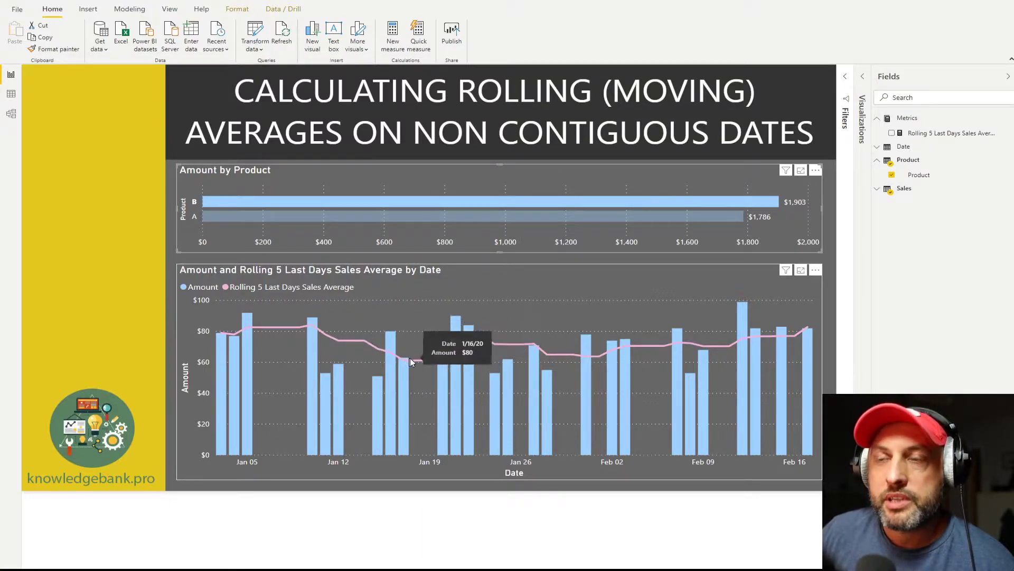
mouse_move(422, 364)
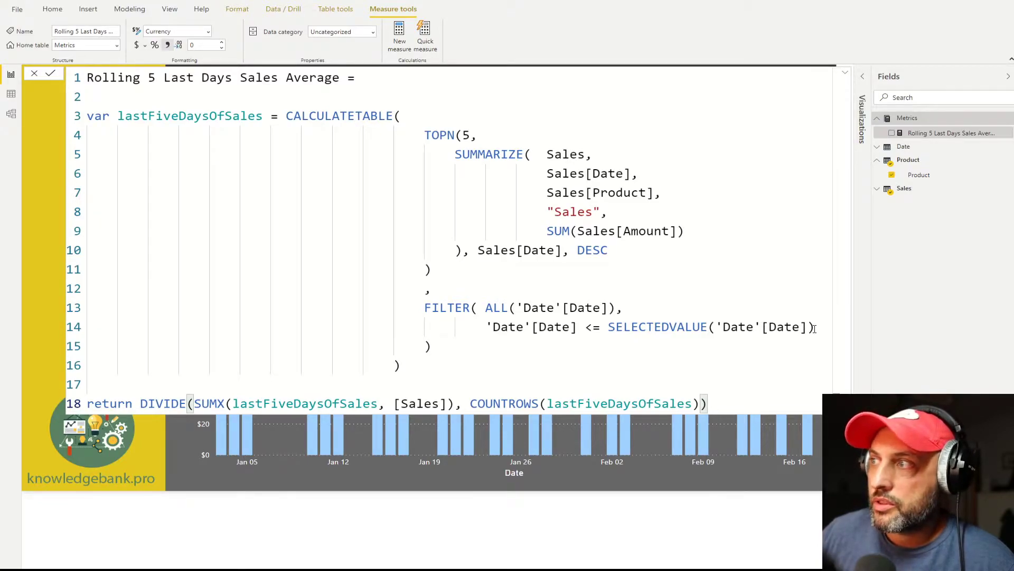
Step: Review the FILTER and TOPN arguments of the Rolling 5 Last Days Sales Average formula and remove the Sales[Product] line from SUMMARIZE
left_click_drag(815, 328, 86, 310)
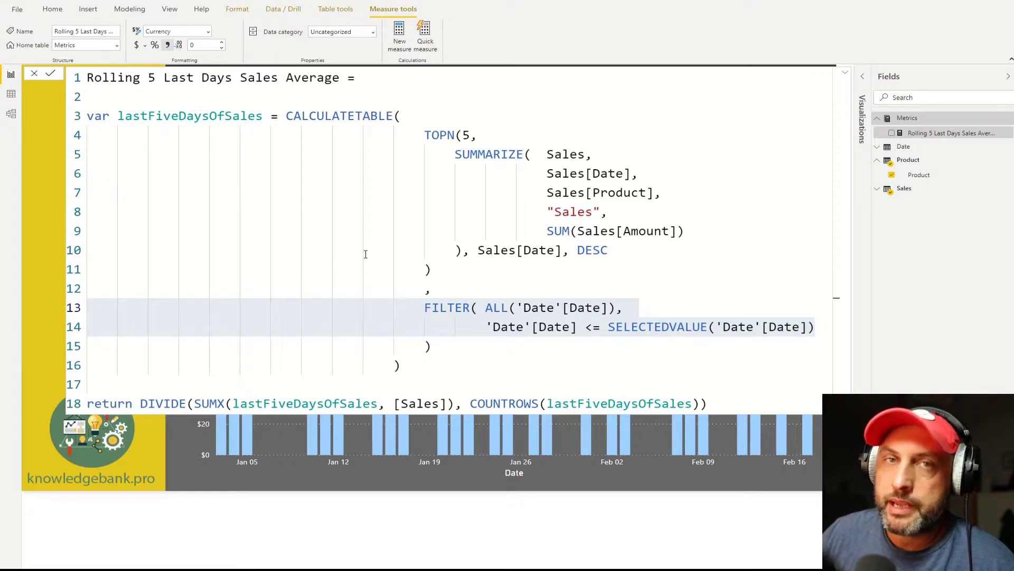
double_click(440, 135)
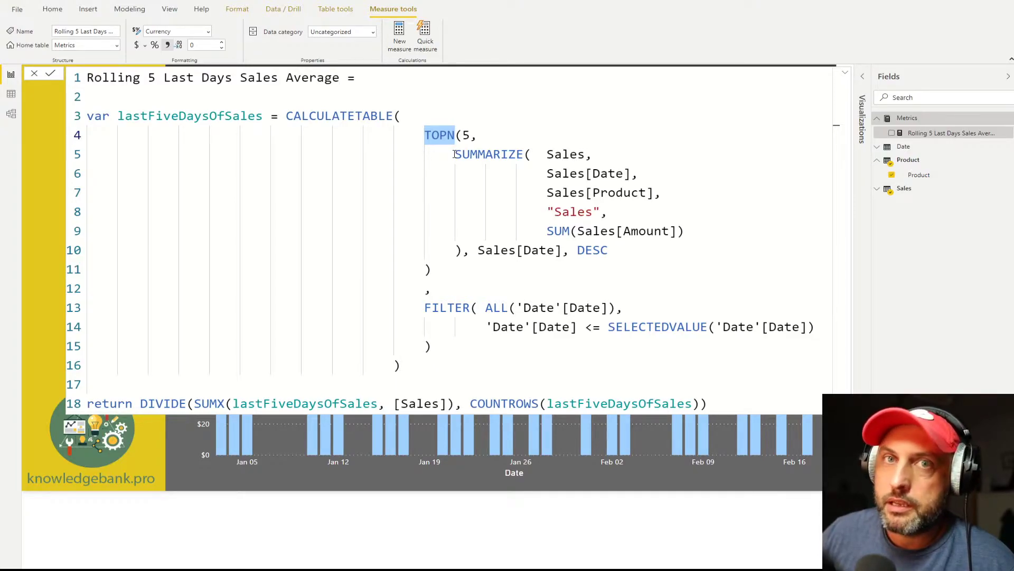
double_click(465, 135)
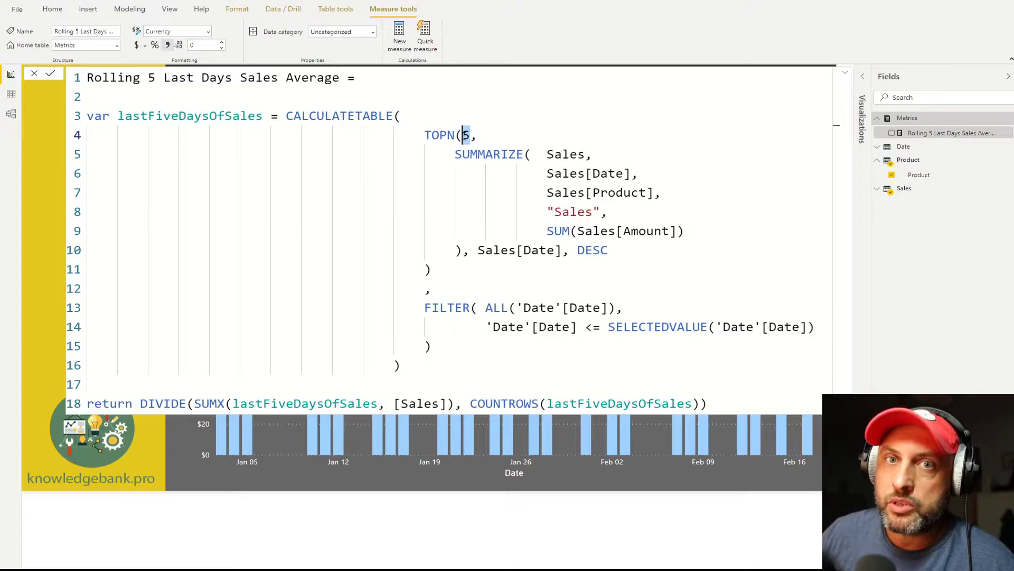
left_click(562, 250)
left_click_drag(562, 250, 477, 250)
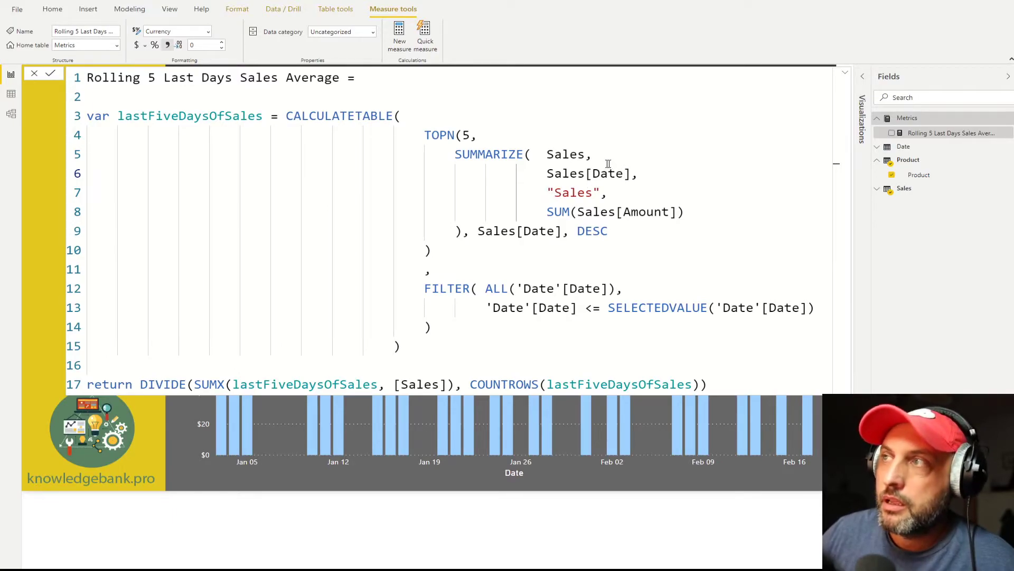
Step: Examine how SUMMARIZE groups the Sales table by Sales[Date] and defines the "Sales" column as SUM(Sales[Amount])
left_click_drag(630, 174, 554, 176)
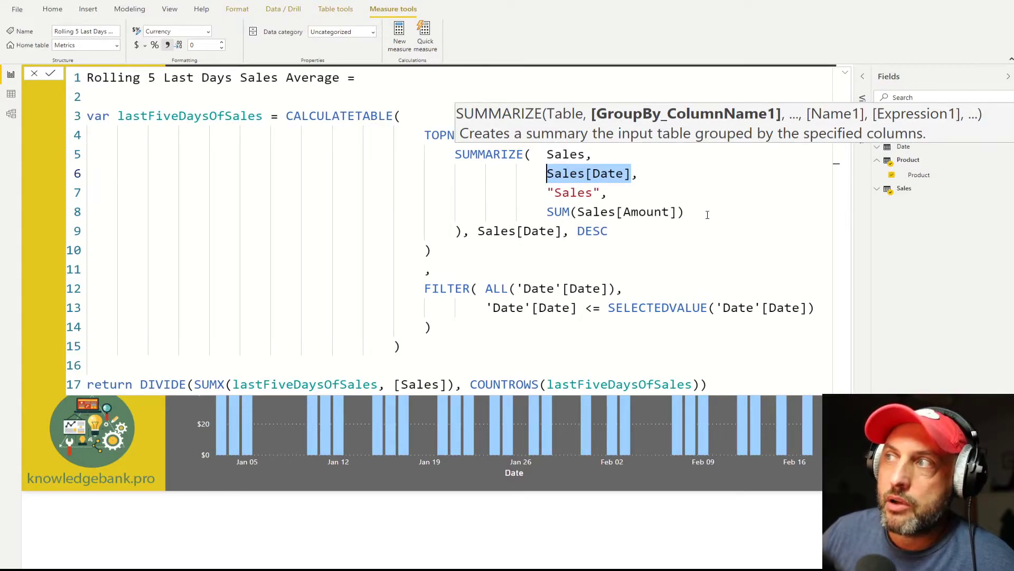
left_click_drag(687, 212, 560, 191)
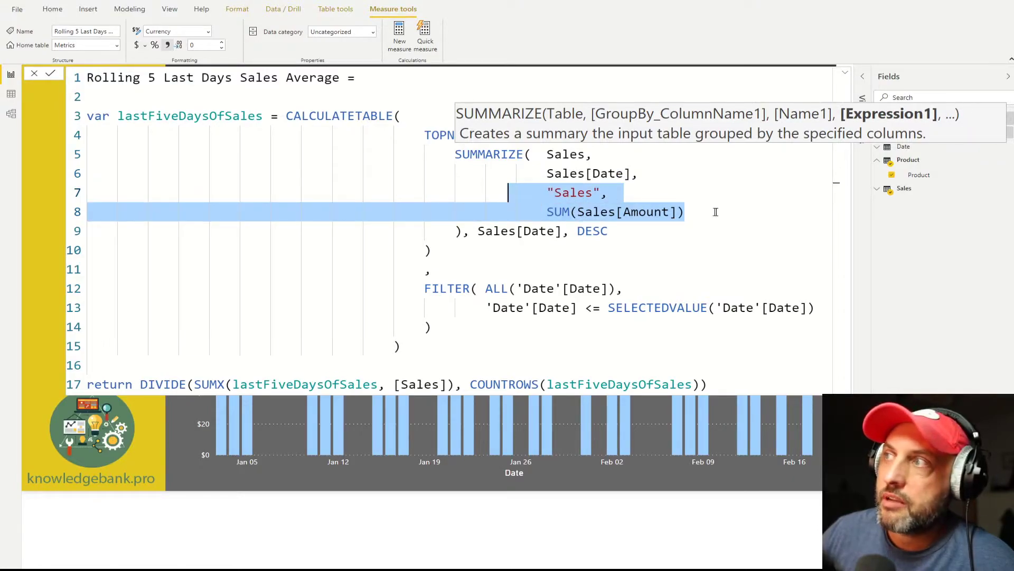
left_click_drag(716, 212, 78, 164)
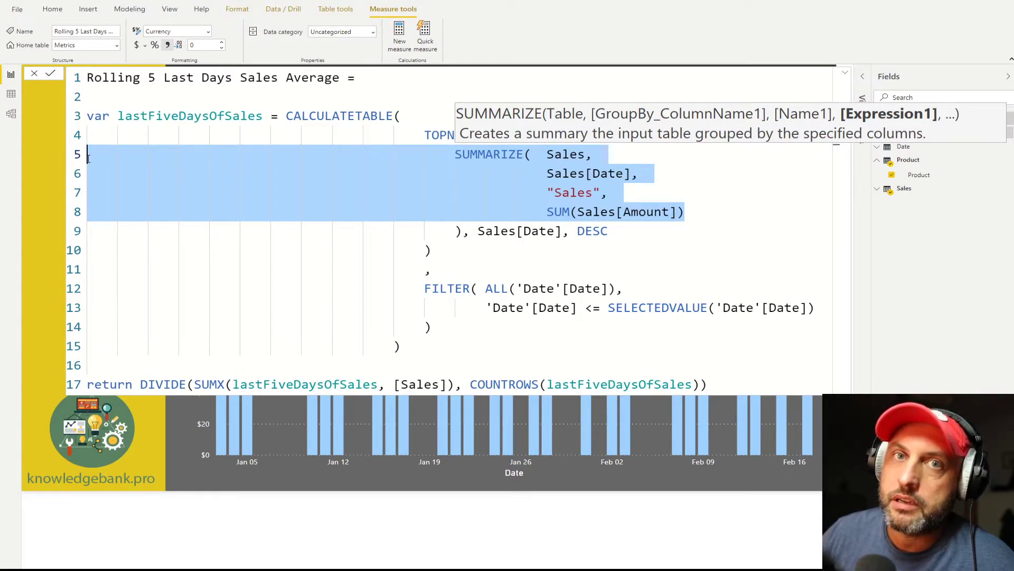
left_click(579, 193)
left_click_drag(687, 211, 544, 212)
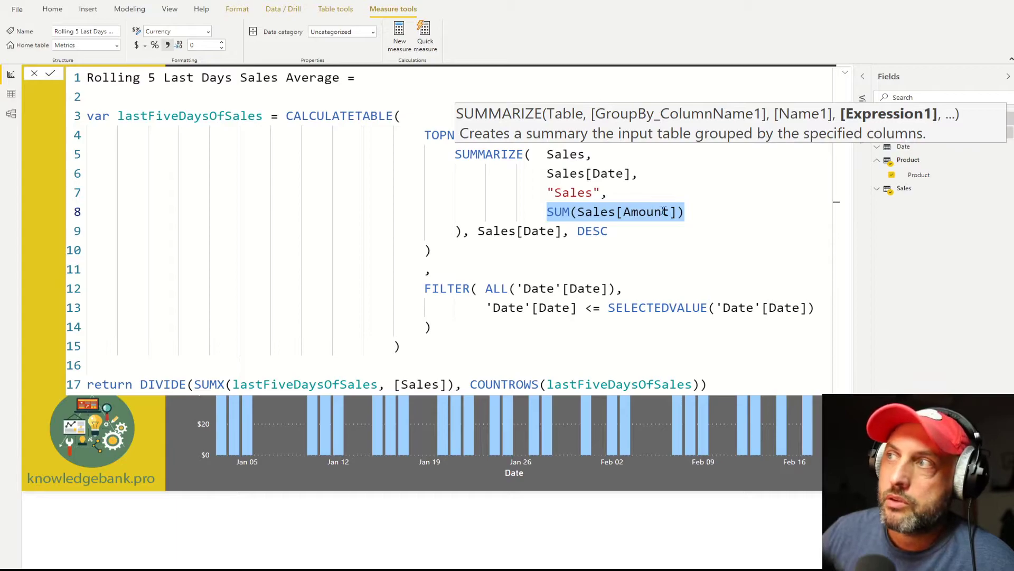
left_click_drag(686, 211, 89, 154)
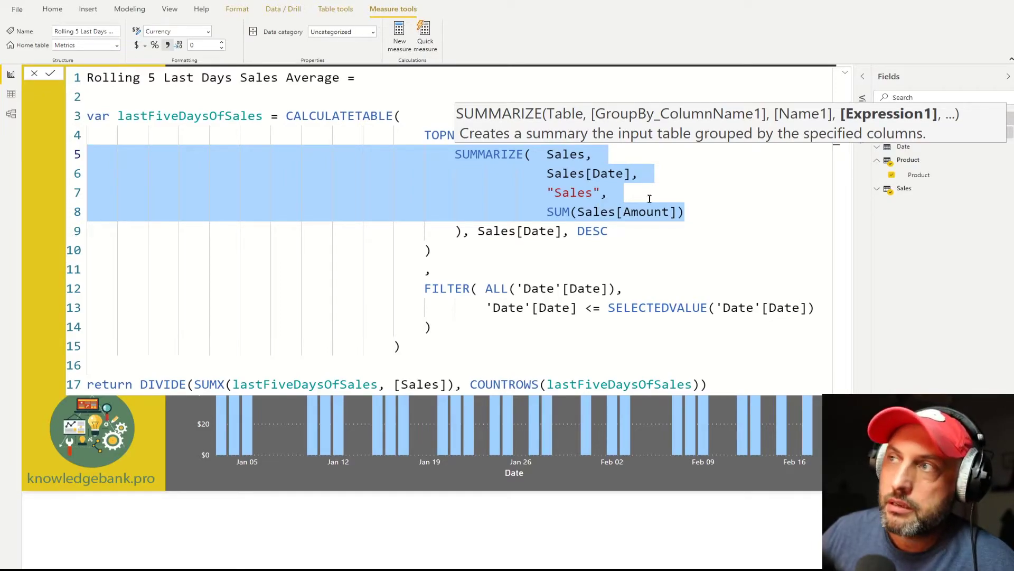
Step: Examine the whole TOPN block inside CALCULATETABLE and the date FILTER that limits it to dates up to the selected one
left_click(517, 172)
left_click(439, 134)
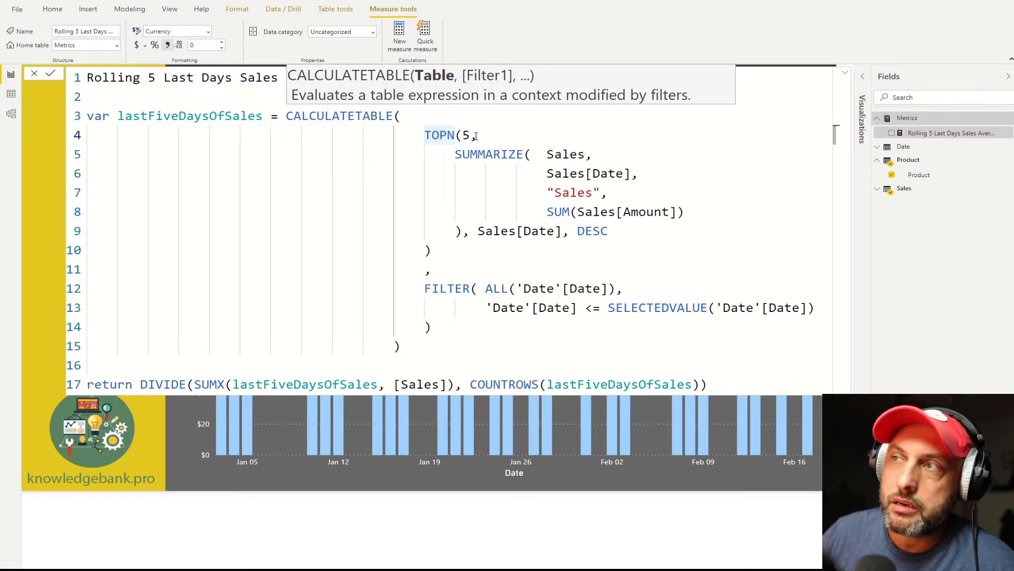
left_click(480, 248)
key("shift+Up")
key("shift+Up")
key("shift+Up")
key("shift+Up")
key("shift+Up")
key("shift+Up")
key("shift+Home")
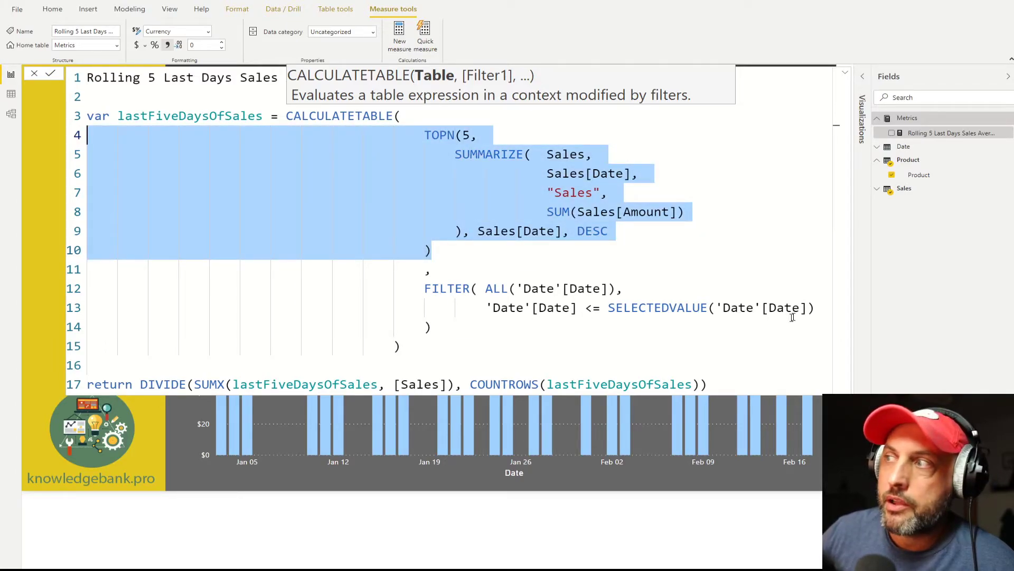
left_click_drag(816, 311, 66, 295)
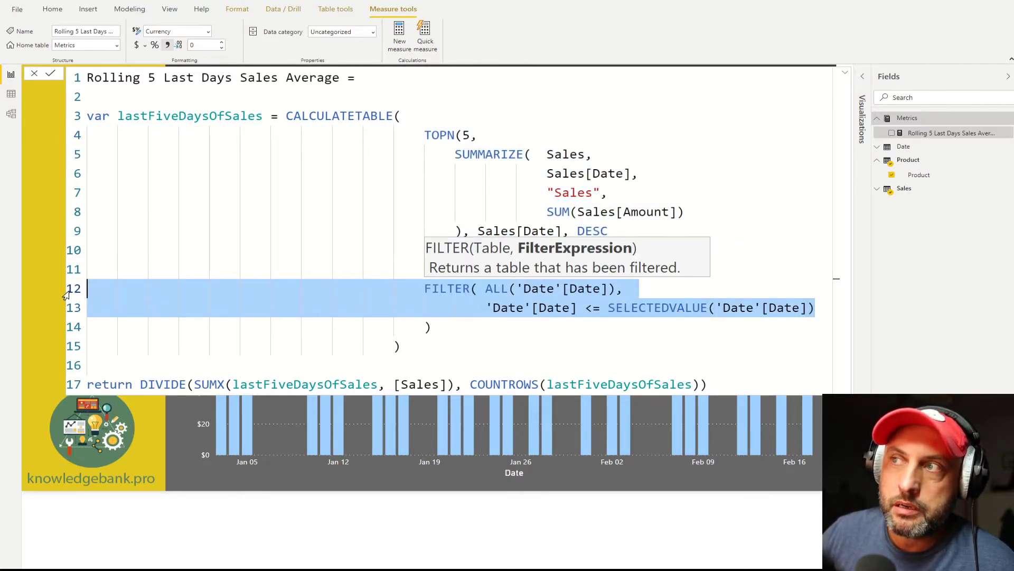
Step: Trace how the summarized rows and TOPN feed the lastFiveDaysOfSales variable, including its "Sales" column
left_click(601, 211)
left_click_drag(698, 212, 84, 174)
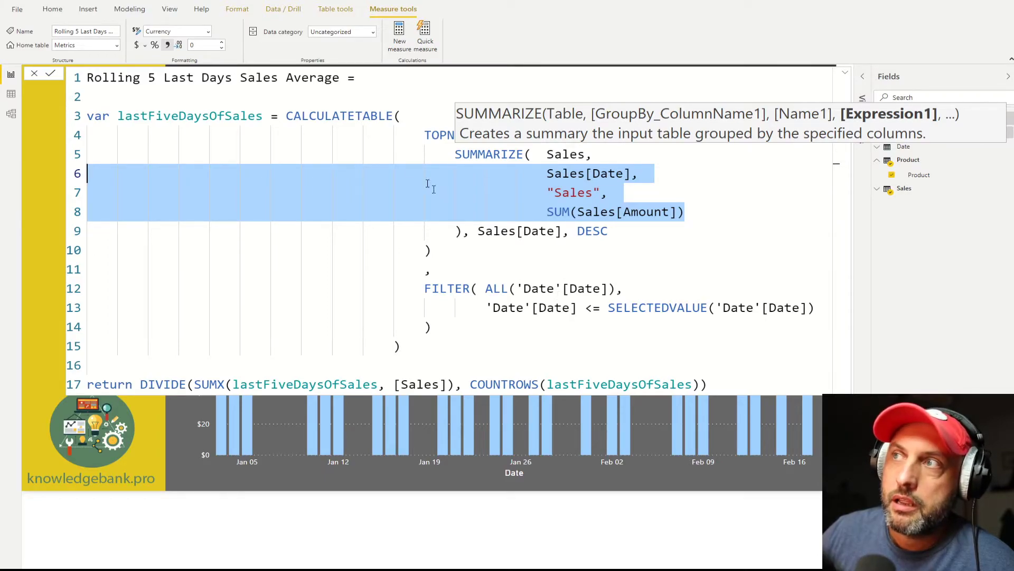
left_click(439, 136)
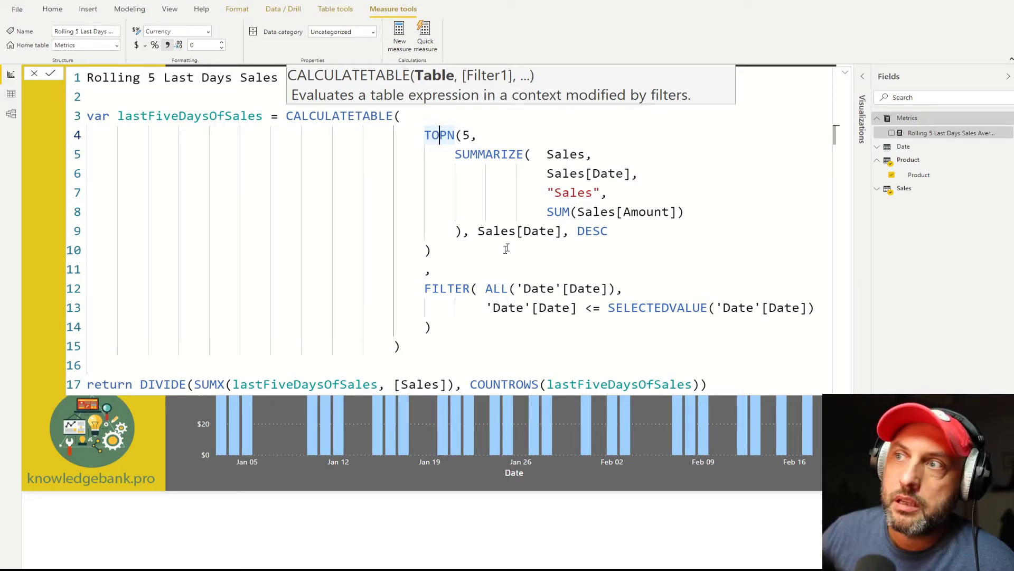
left_click(402, 342)
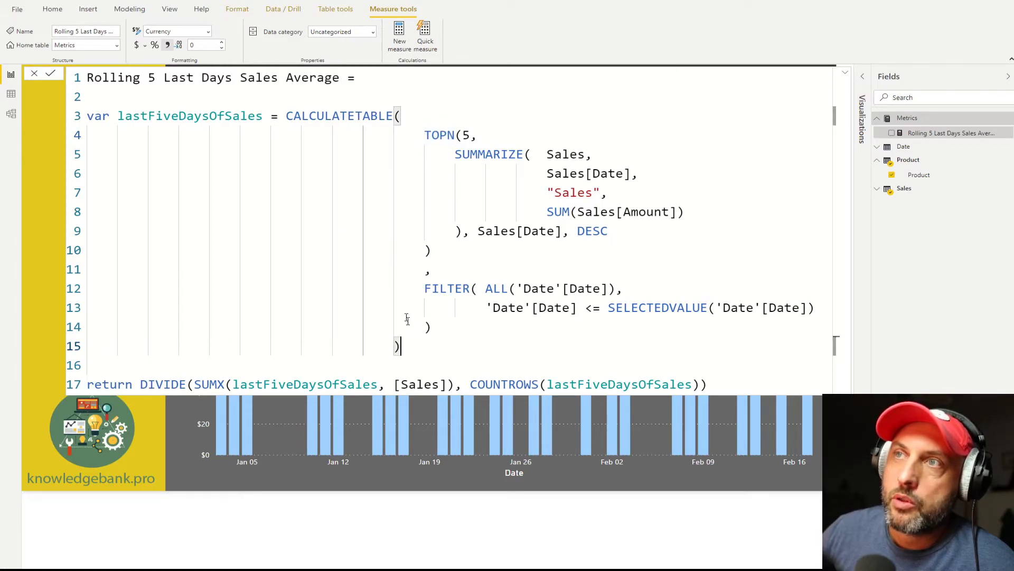
double_click(233, 116)
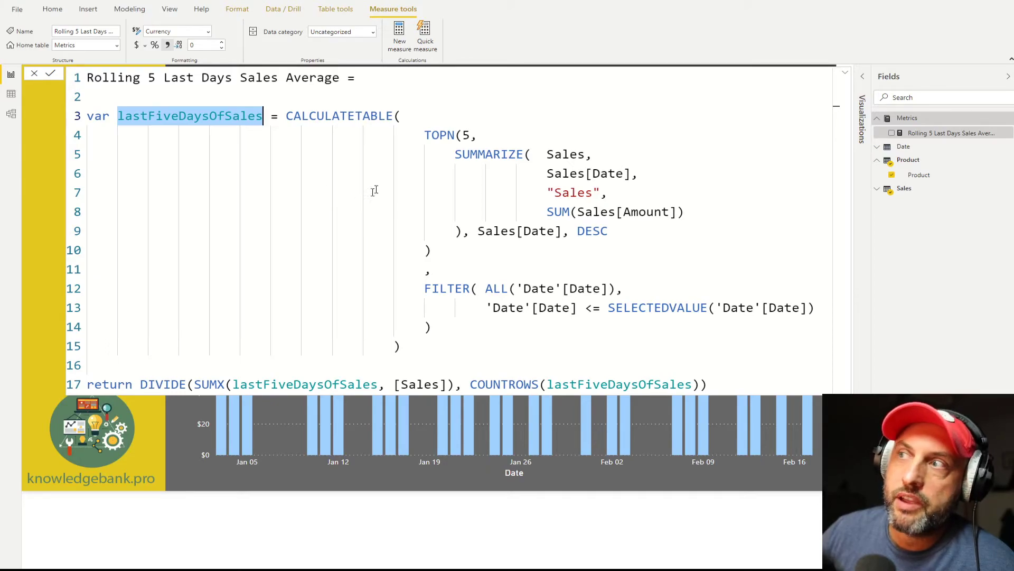
double_click(575, 192)
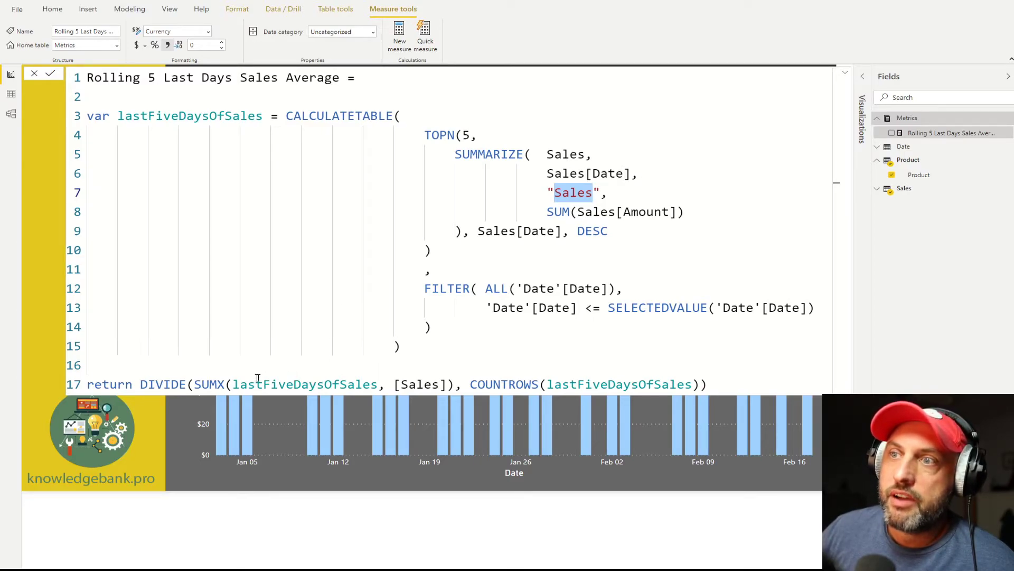
Step: Examine the return expression, comparing the SUMX numerator and COUNTROWS denominator of DIVIDE over the lastFiveDaysOfSales variable
left_click_drag(196, 386, 455, 385)
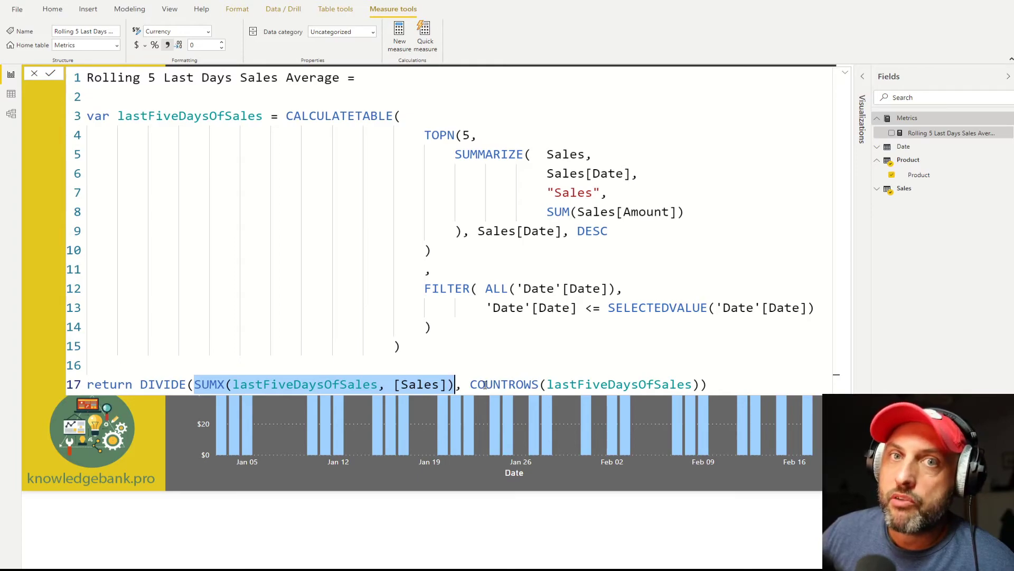
left_click(232, 115)
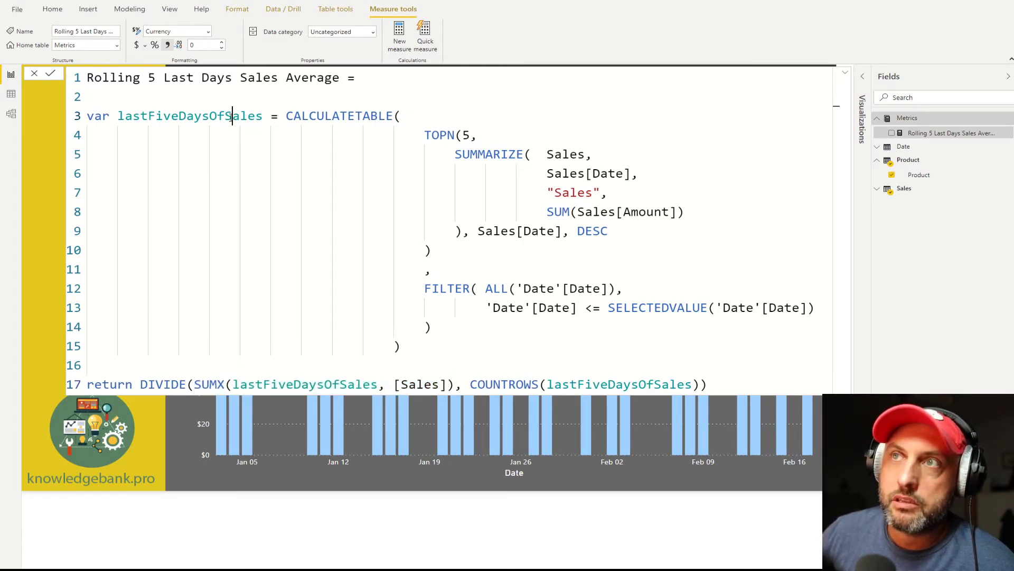
double_click(233, 116)
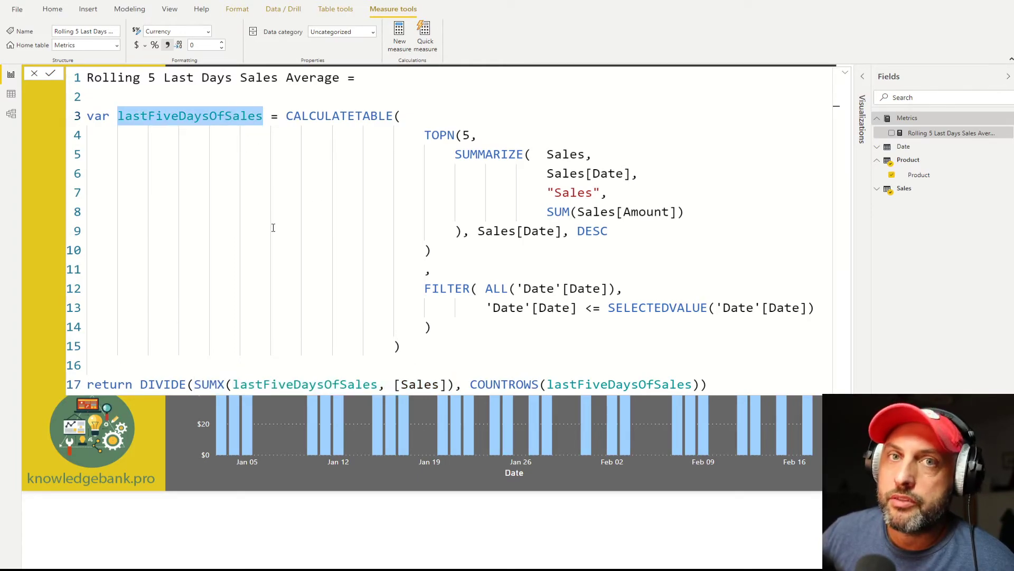
left_click(471, 384)
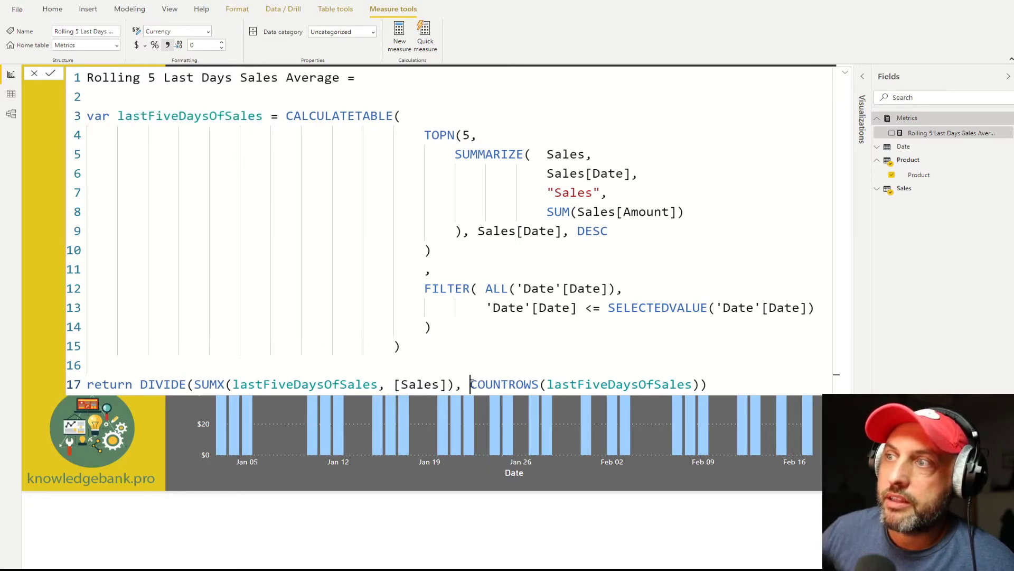
left_click_drag(471, 384, 699, 384)
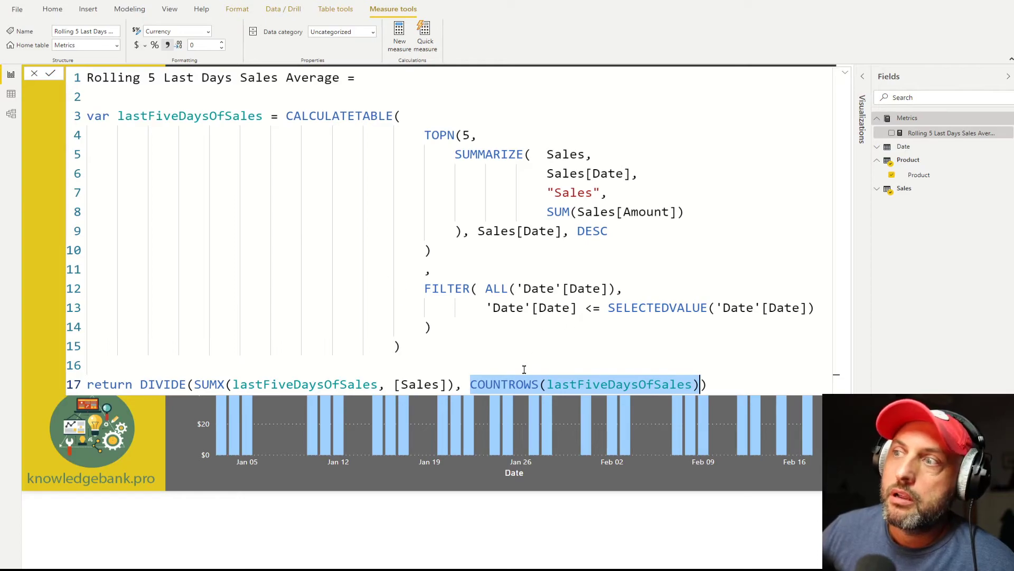
left_click(519, 384)
left_click_drag(471, 384, 670, 384)
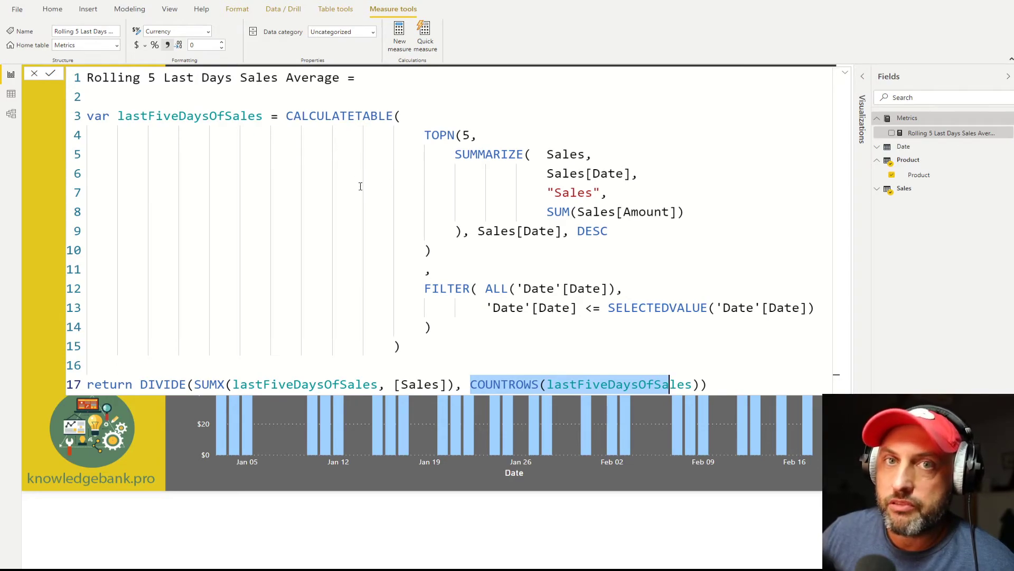
left_click(697, 385)
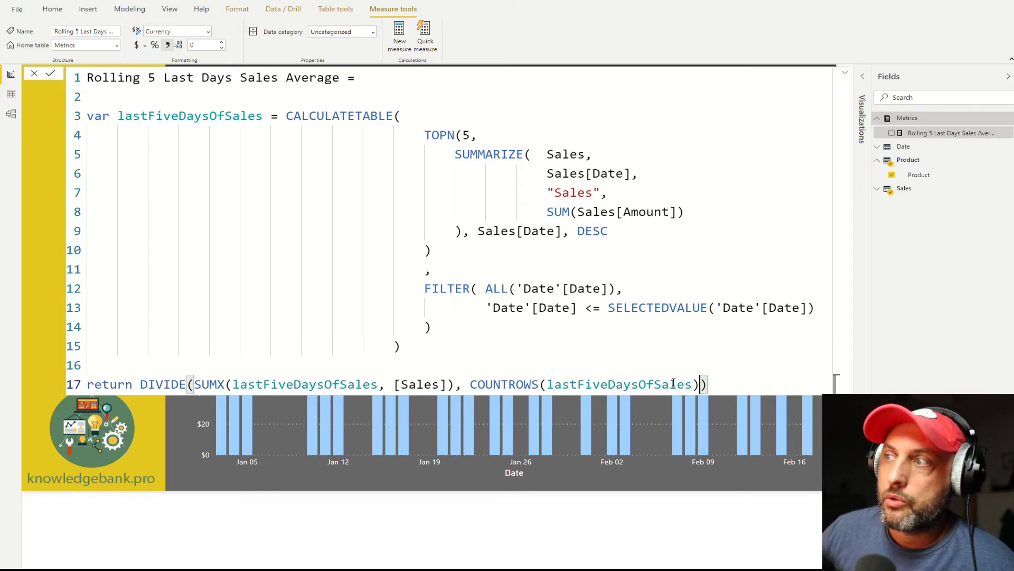
left_click_drag(701, 382, 473, 380)
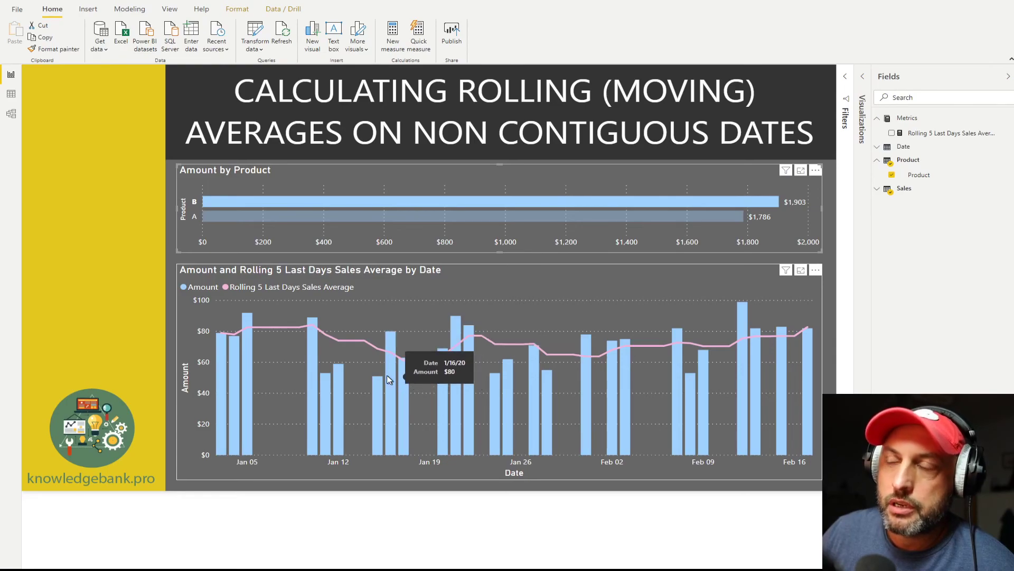
Step: Compare the rolling average chart for product A, for product B, and with the product selection cleared
left_click(240, 219)
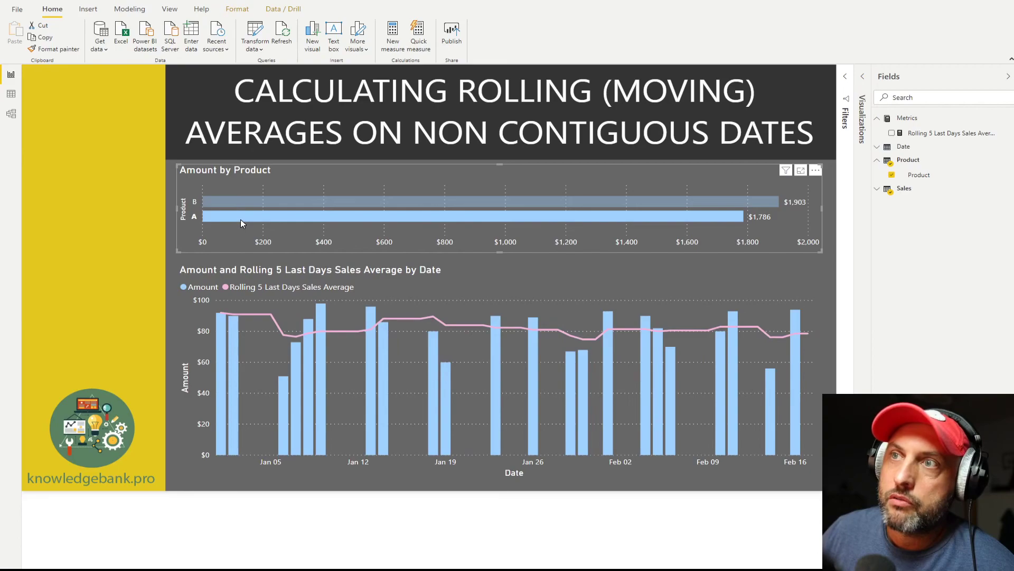
left_click(239, 203)
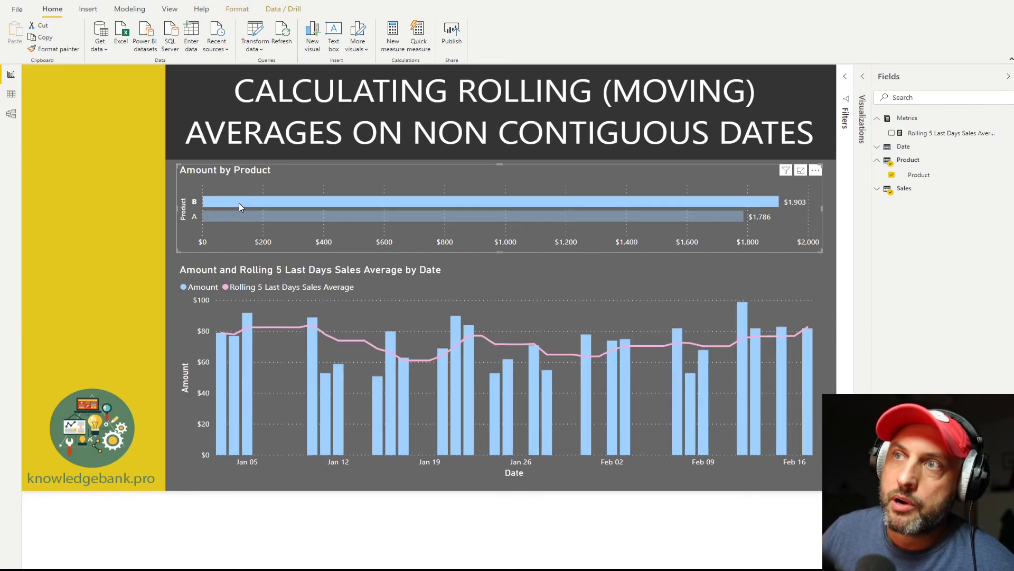
left_click(239, 204)
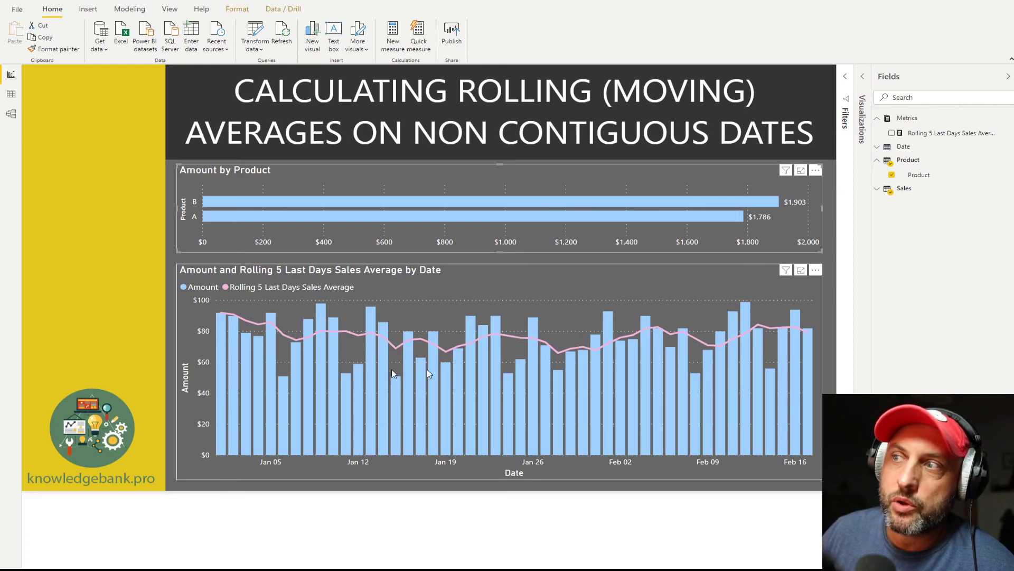
mouse_move(543, 373)
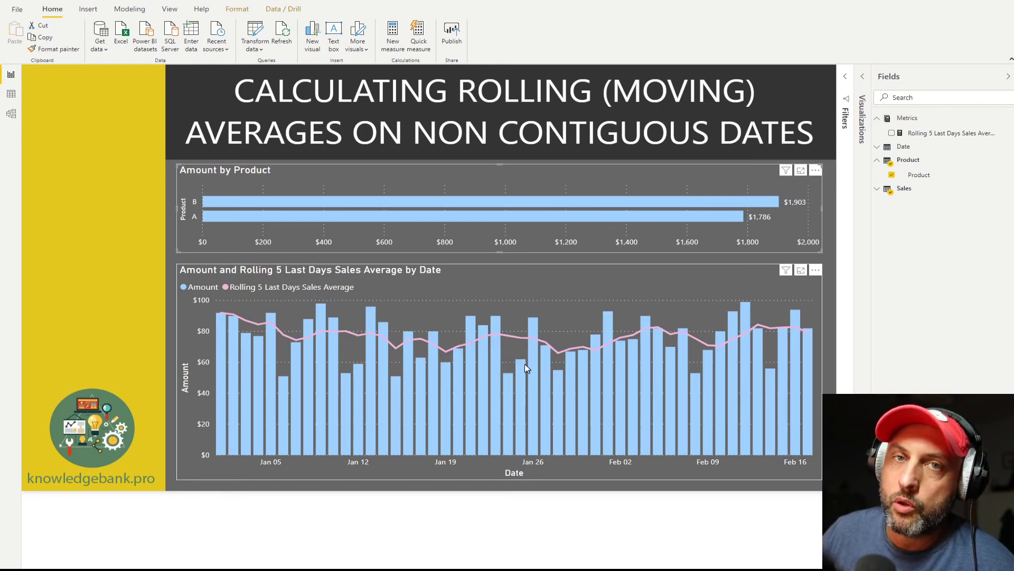